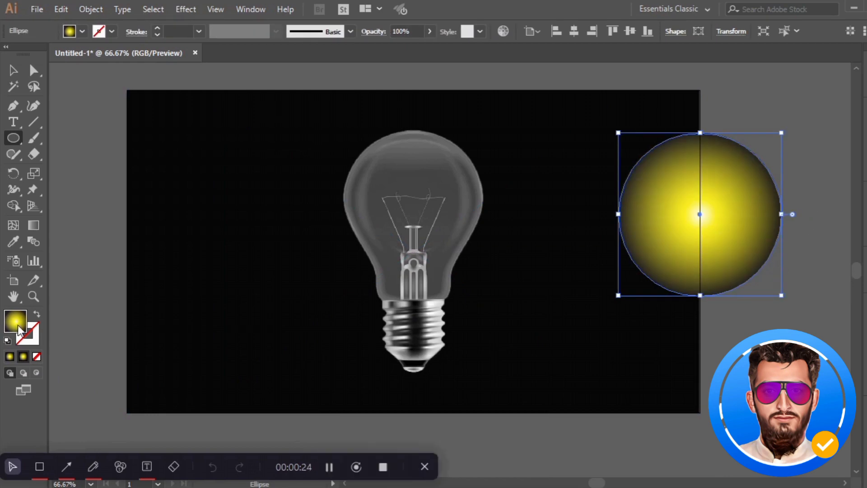
Step: Fill the selected circle with the solid near-black colour #161313
double_click(18, 330)
mouse_move(333, 305)
mouse_down()
mouse_move(310, 306)
mouse_move(310, 313)
mouse_up()
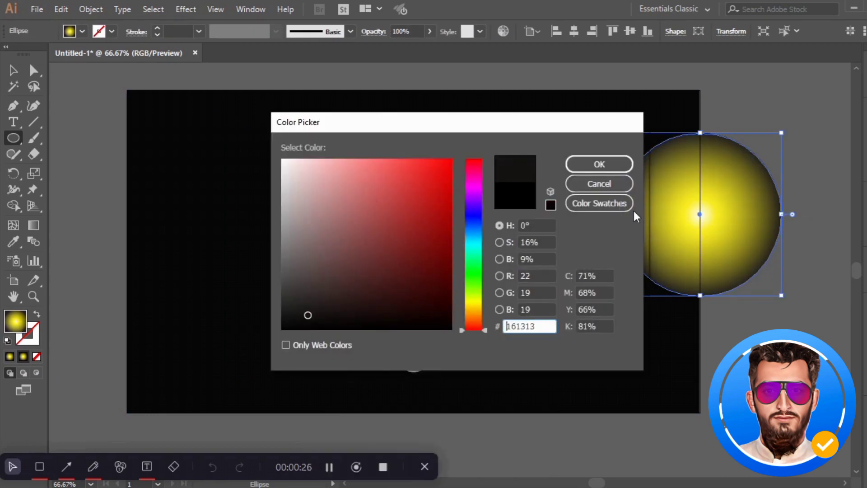
click(616, 171)
key(v)
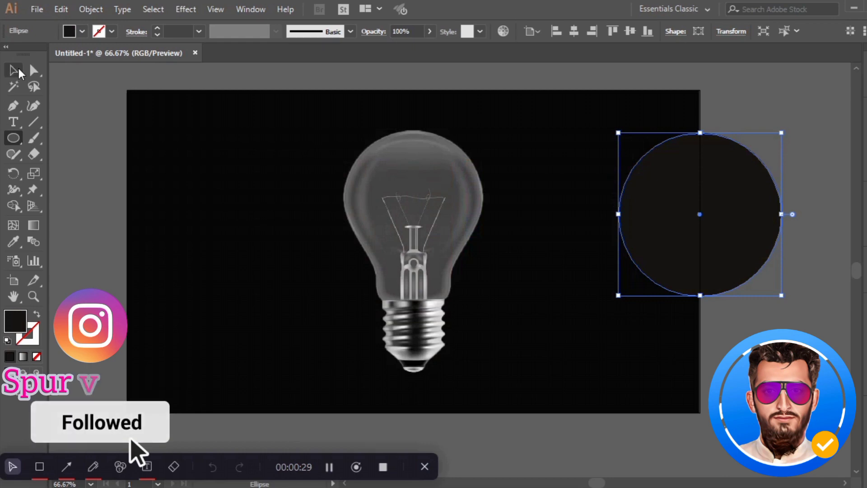
Step: Apply a white-to-black gradient fill to the circle and set its type to Radial
key(ctrl+F9)
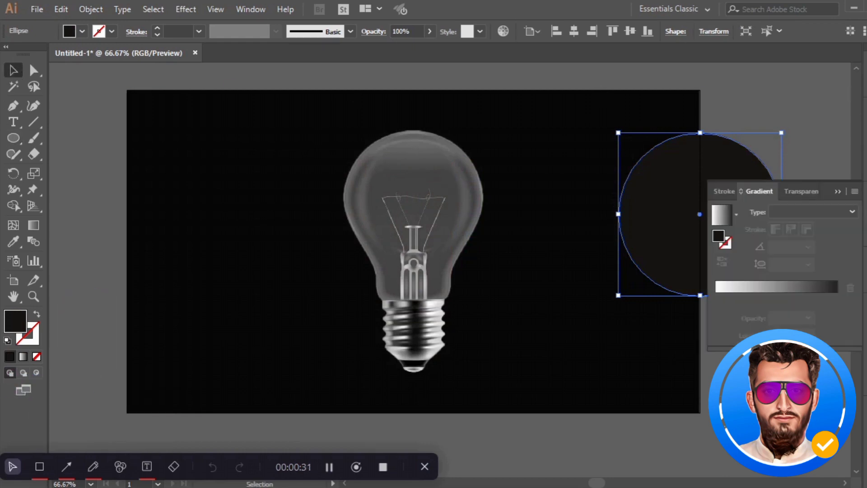
click(725, 215)
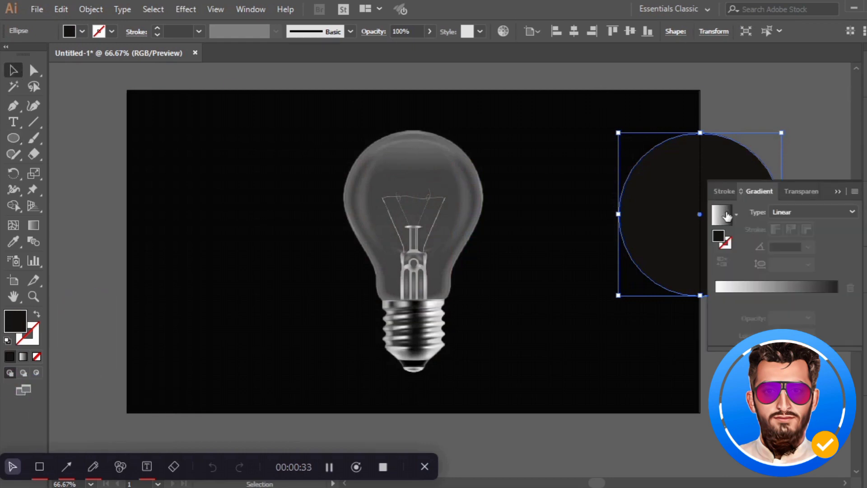
click(804, 212)
click(807, 235)
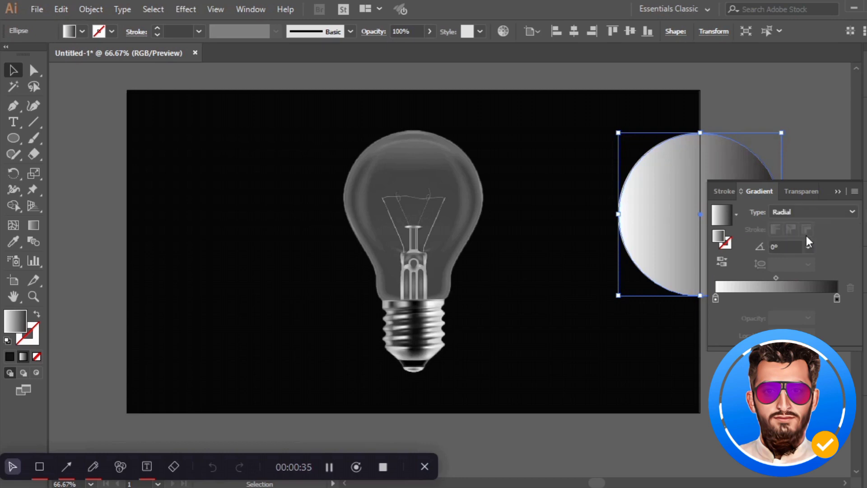
double_click(715, 298)
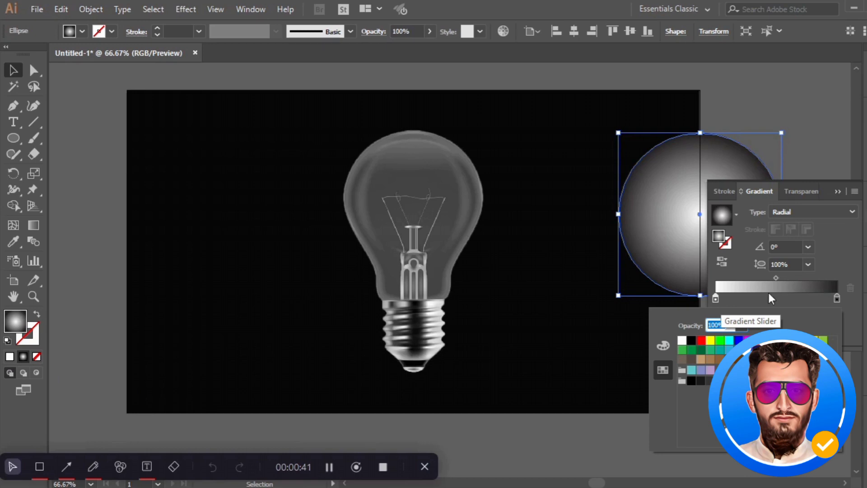
click(747, 296)
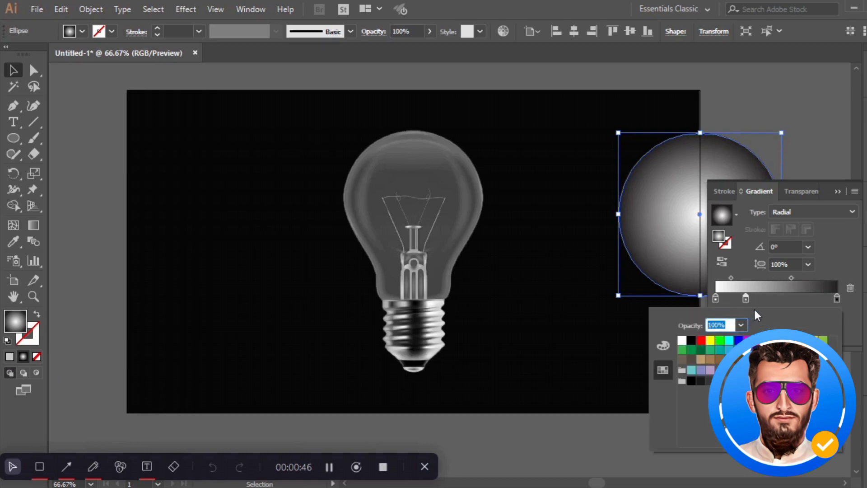
click(743, 301)
click(849, 289)
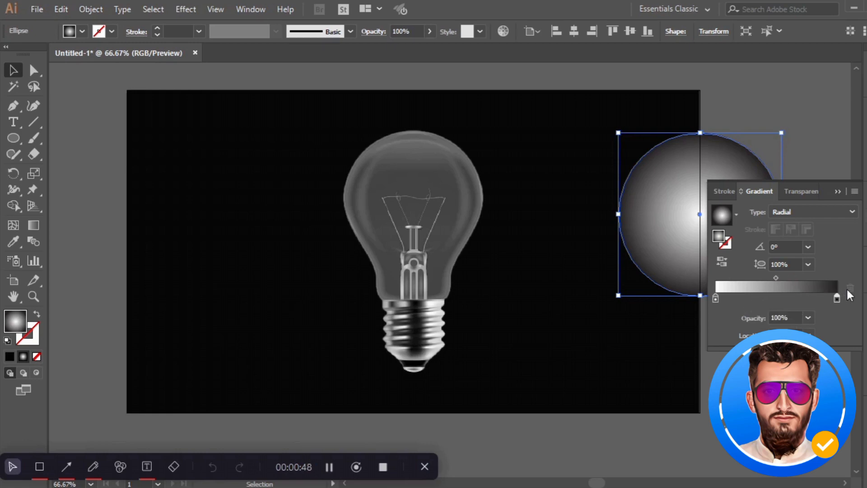
double_click(837, 300)
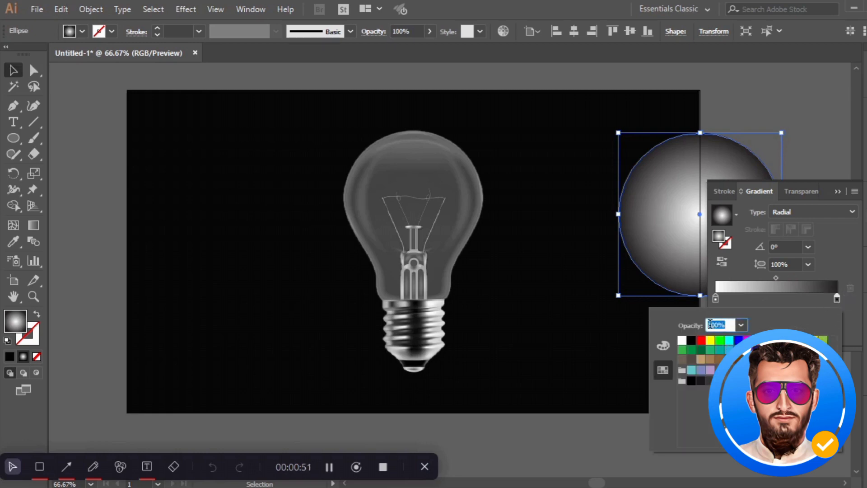
click(711, 340)
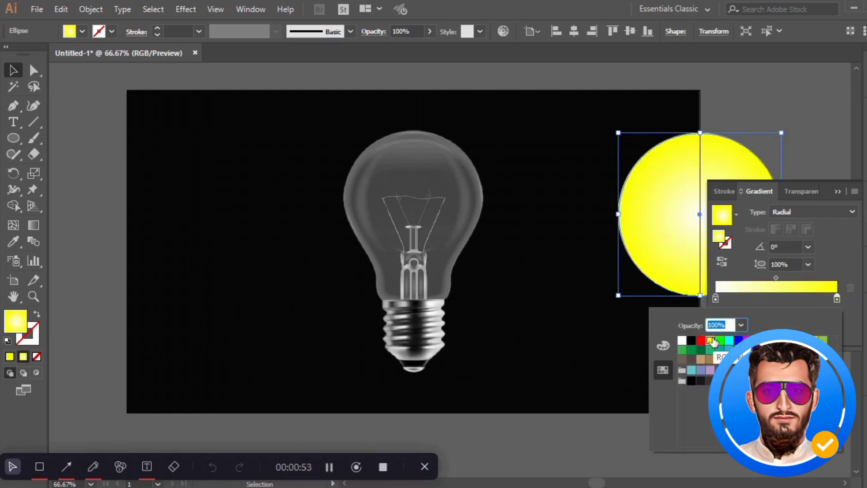
click(793, 302)
Step: Set the radial gradient's outer stop to black and its centre stop to yellow
double_click(839, 300)
click(692, 340)
double_click(717, 299)
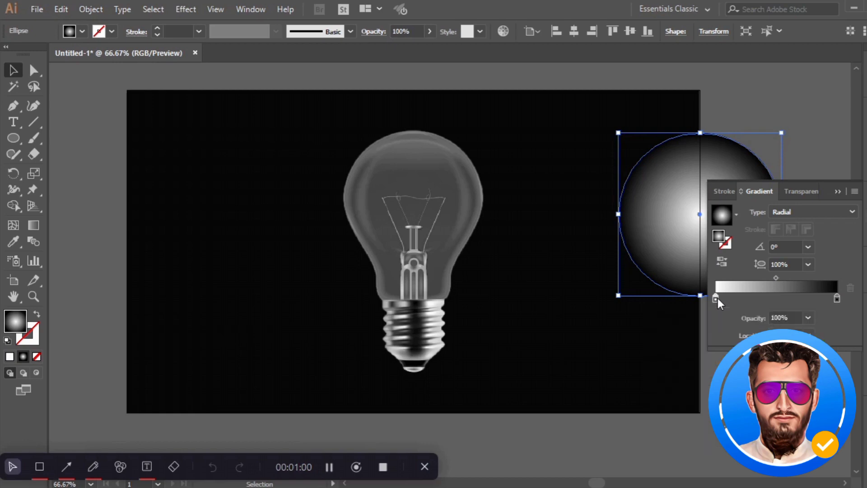
click(710, 341)
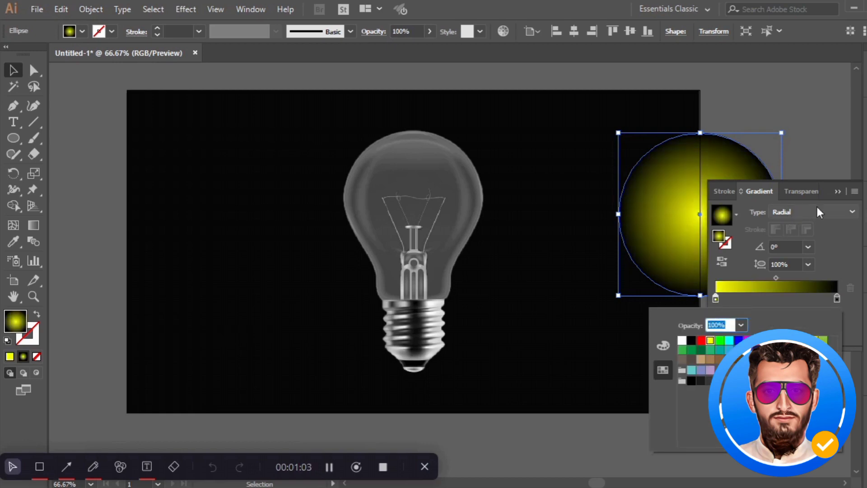
click(836, 188)
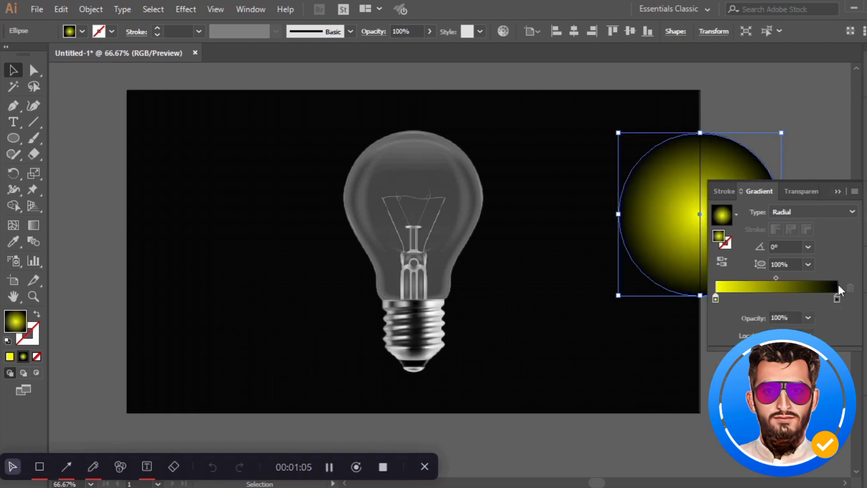
click(838, 189)
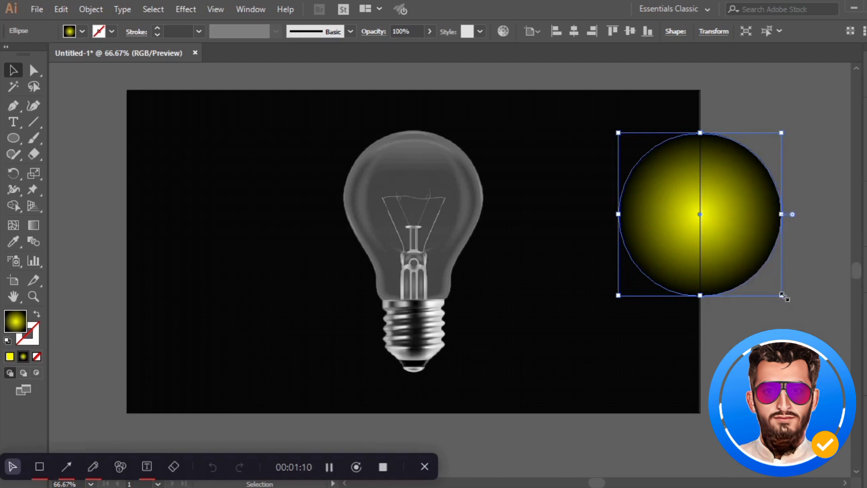
Step: Shrink the gradient circle from its centre and place it inside the round part of the bulb's glass
drag(784, 296, 763, 278)
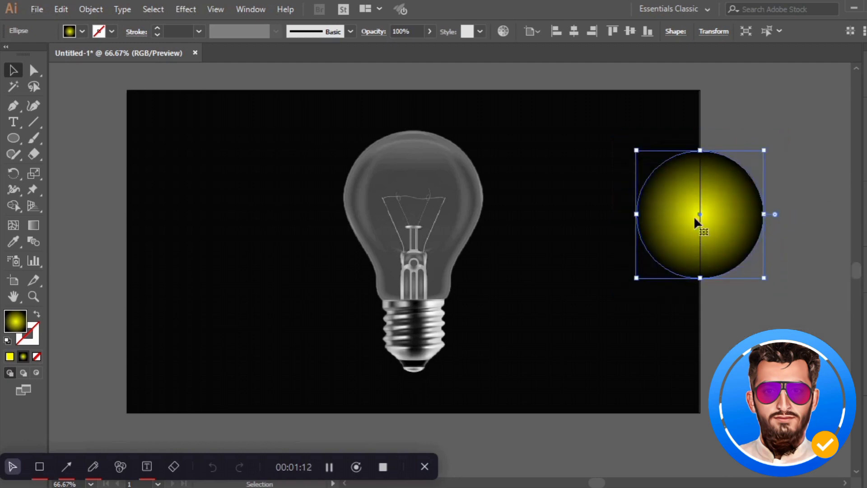
drag(694, 216, 411, 202)
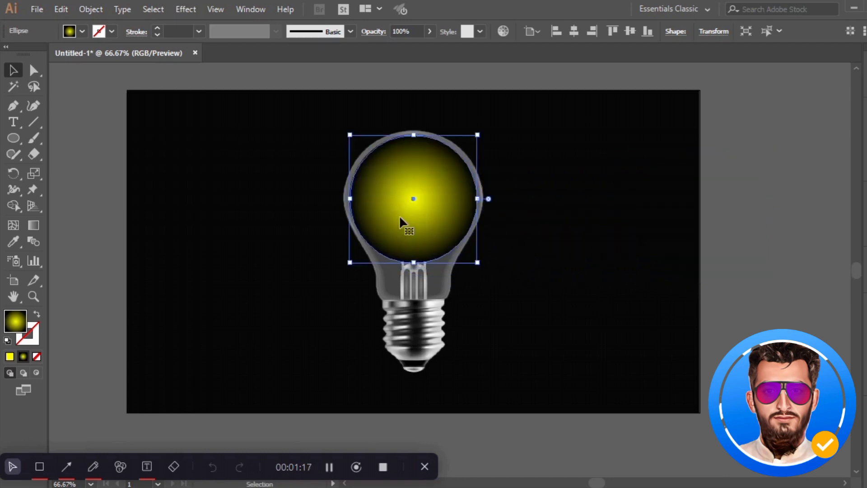
Step: Set the circle's blending mode to Screen and enlarge it slightly to match the round outline of the bulb's glass
click(372, 32)
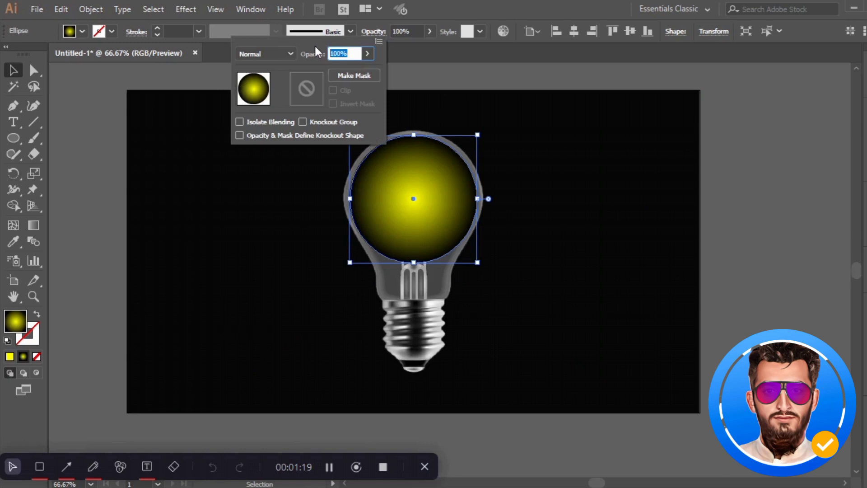
click(291, 54)
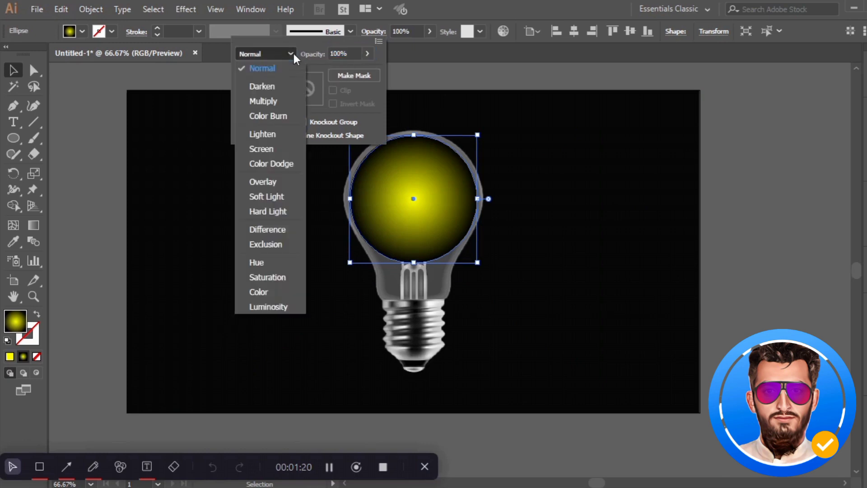
click(262, 148)
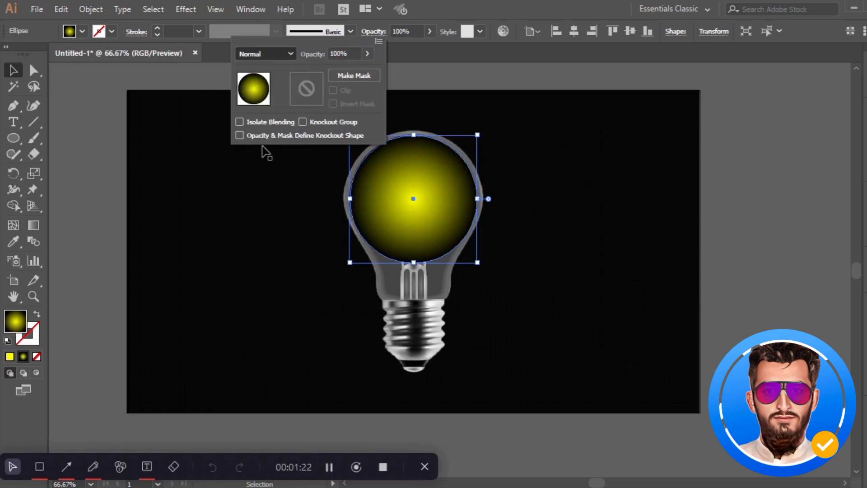
click(383, 35)
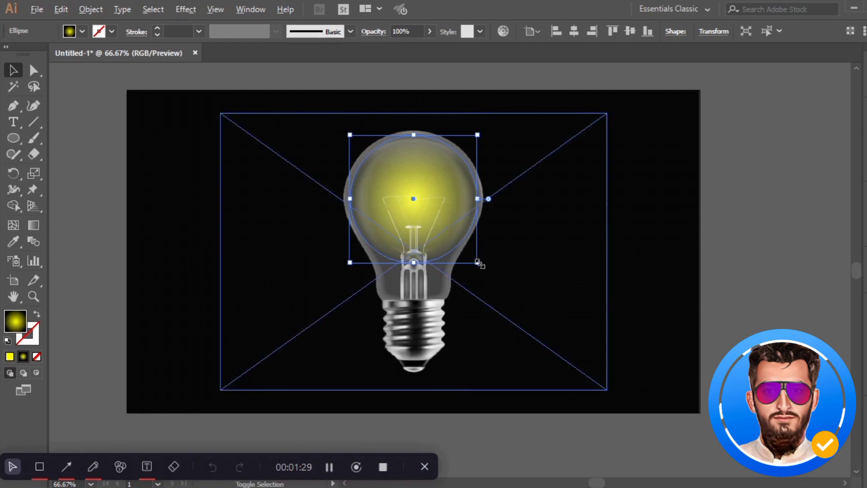
mouse_move(478, 262)
mouse_down()
mouse_move(490, 271)
mouse_move(483, 267)
mouse_up()
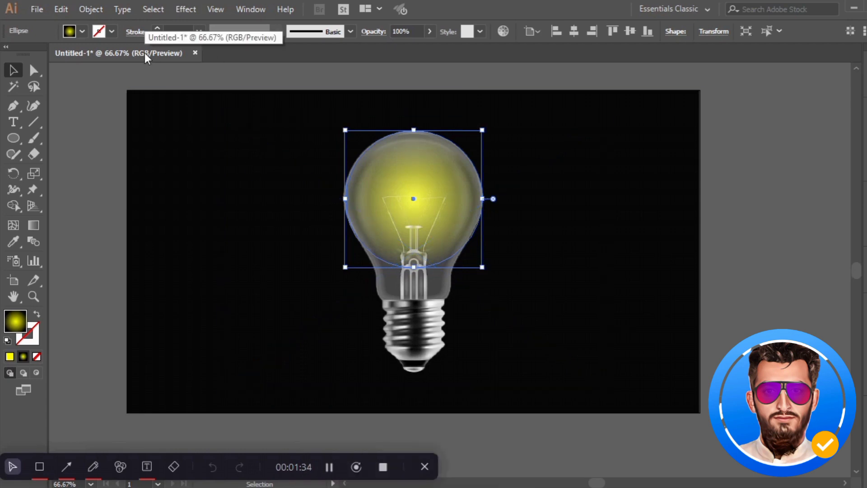
Step: Add a smaller duplicate of the glow circle over the filament support, centred at about X 640 px, Y 314 px
key(a)
key(v)
key(ctrl+c)
key(ctrl+f)
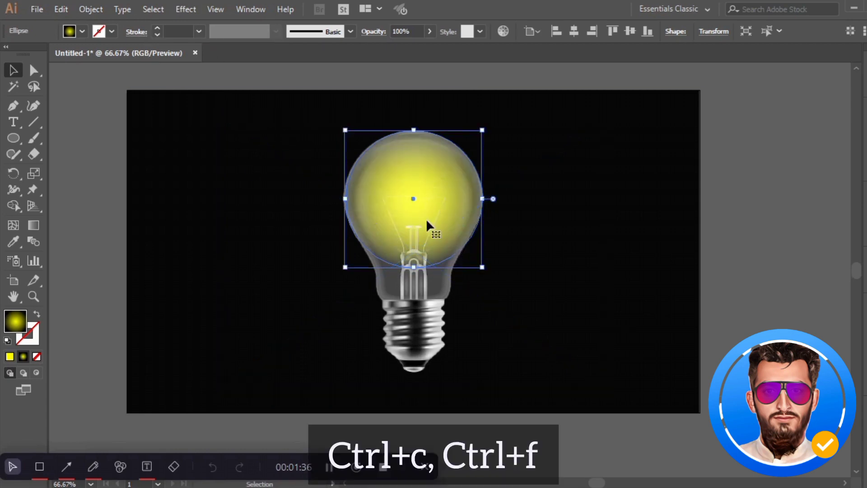
drag(482, 267, 459, 237)
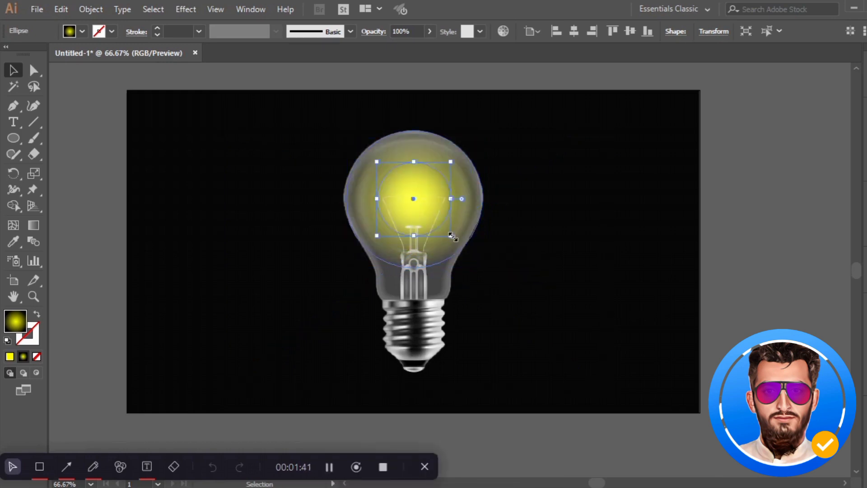
drag(410, 199, 411, 229)
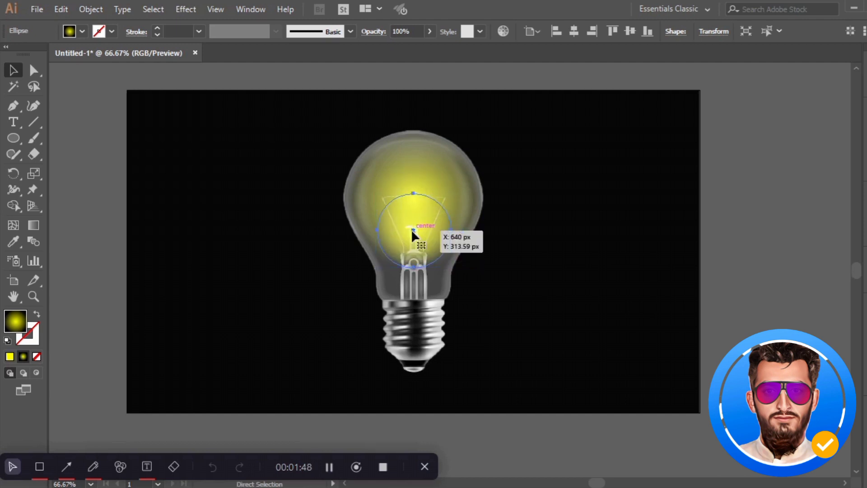
Step: Duplicate the large glow circle in front, in the same place
click(416, 128)
click(418, 165)
key(a)
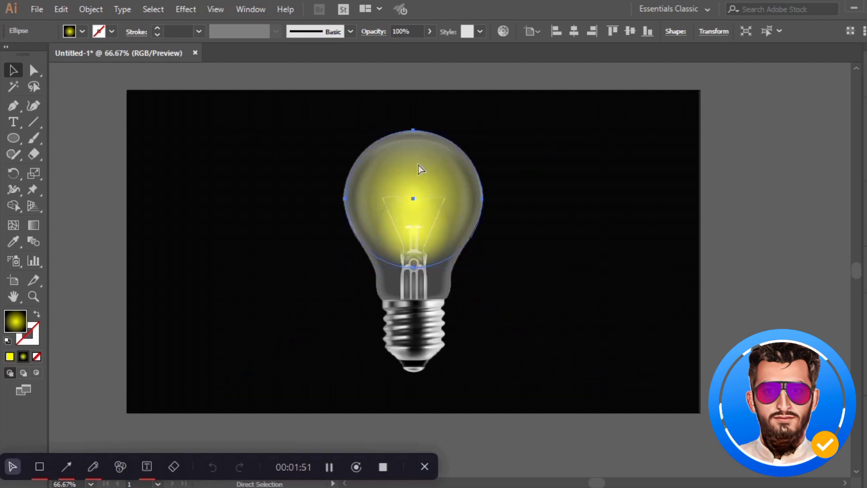
key(ctrl+c)
key(ctrl+f)
key(v)
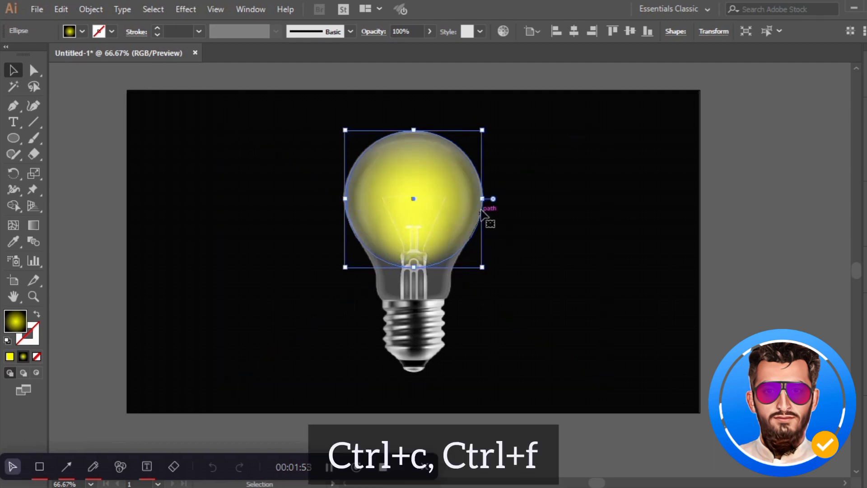
Step: Narrow the duplicated glow into a tall ellipse running from the top of the glass to the filament support
drag(474, 199, 416, 198)
key(ctrl+z)
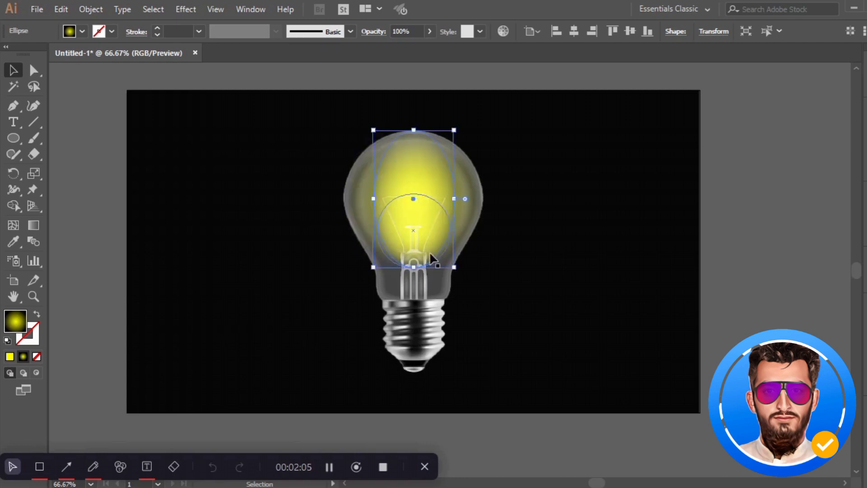
mouse_move(456, 267)
mouse_down()
mouse_move(464, 259)
mouse_move(457, 272)
mouse_up()
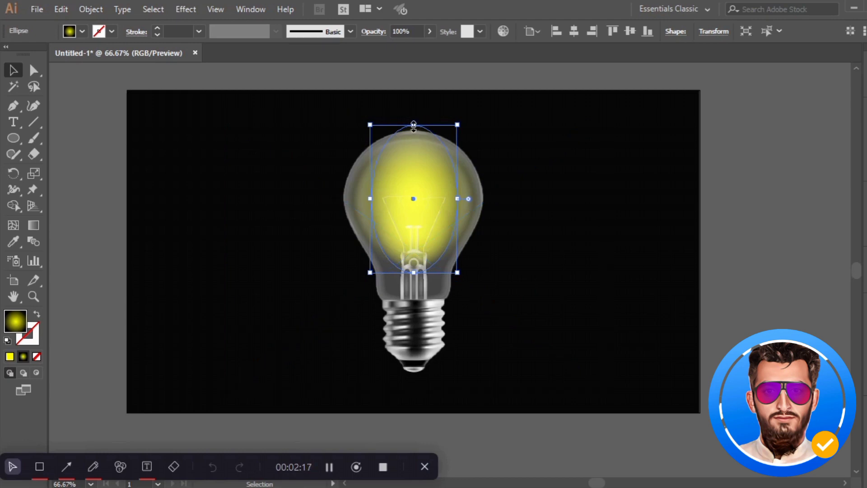
drag(413, 127, 413, 130)
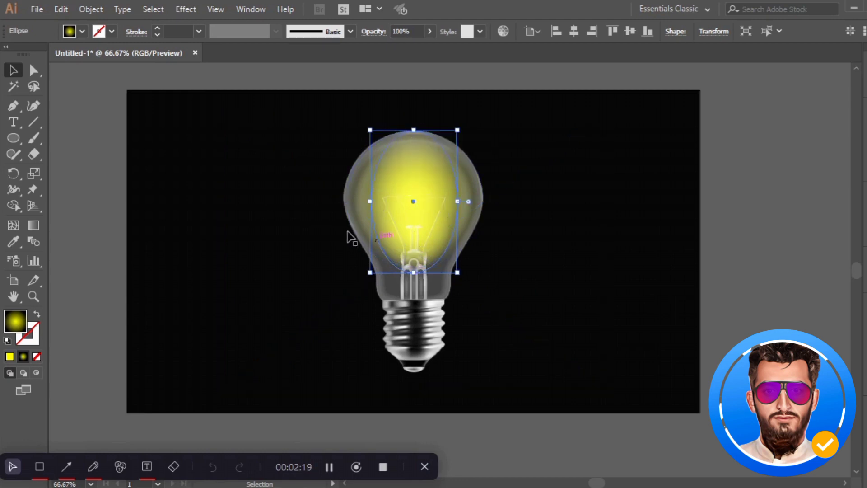
Step: Enlarge the outer glow circle slightly beyond the bulb's glass and recentre it on the bulb
click(274, 194)
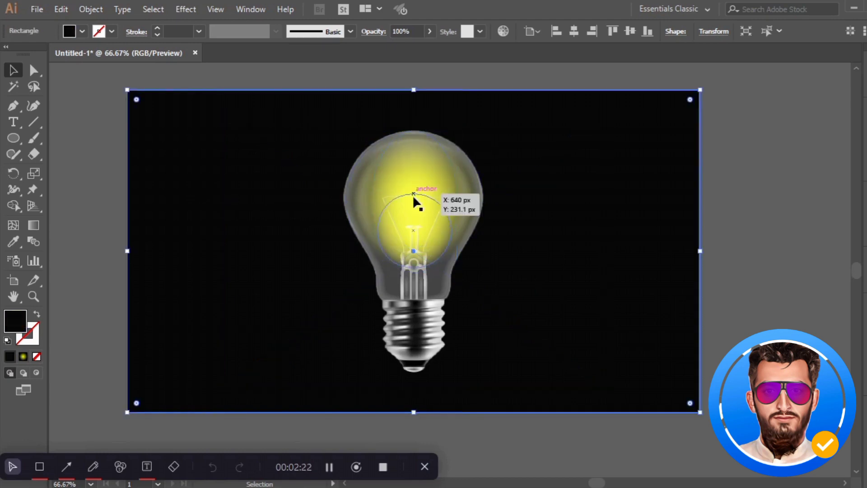
click(474, 198)
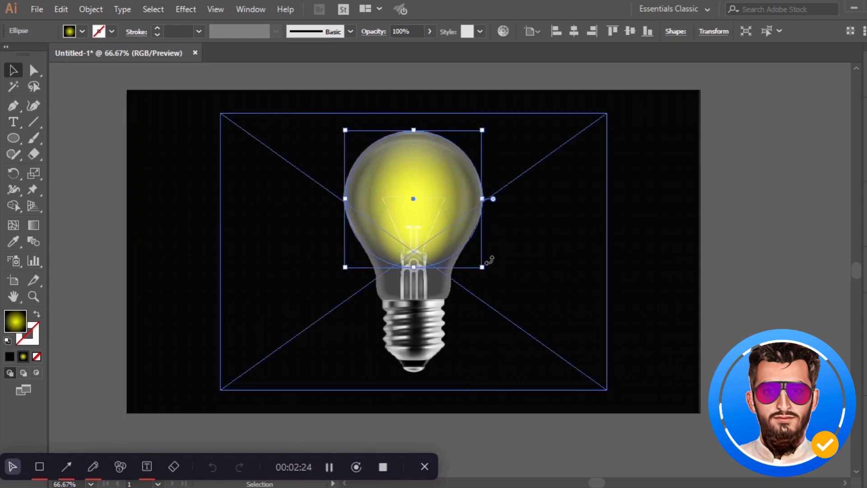
drag(482, 268, 491, 276)
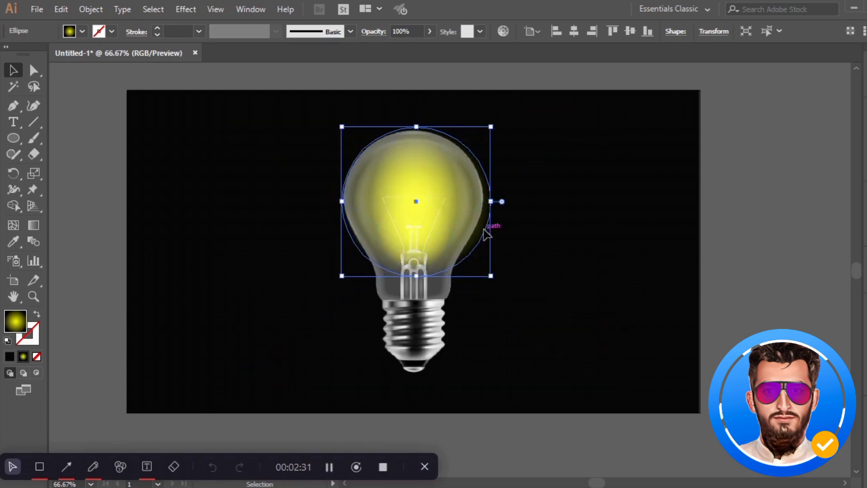
mouse_move(487, 231)
mouse_down()
mouse_move(478, 230)
mouse_move(484, 232)
mouse_up()
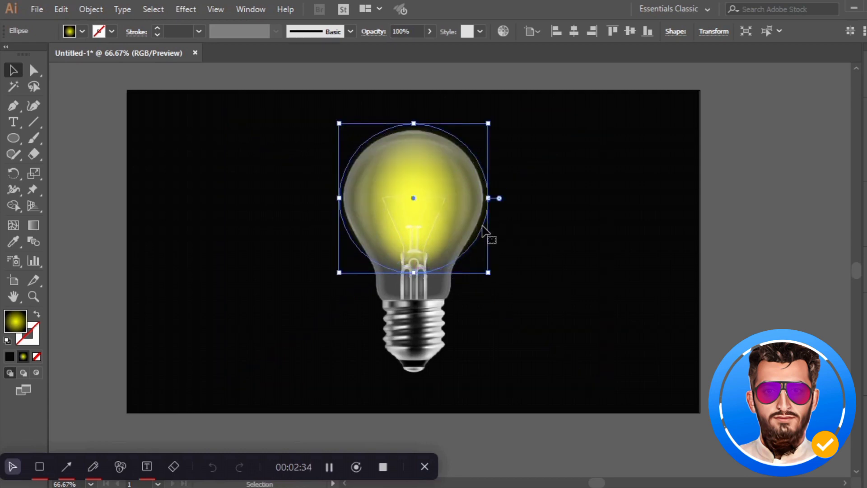
click(668, 258)
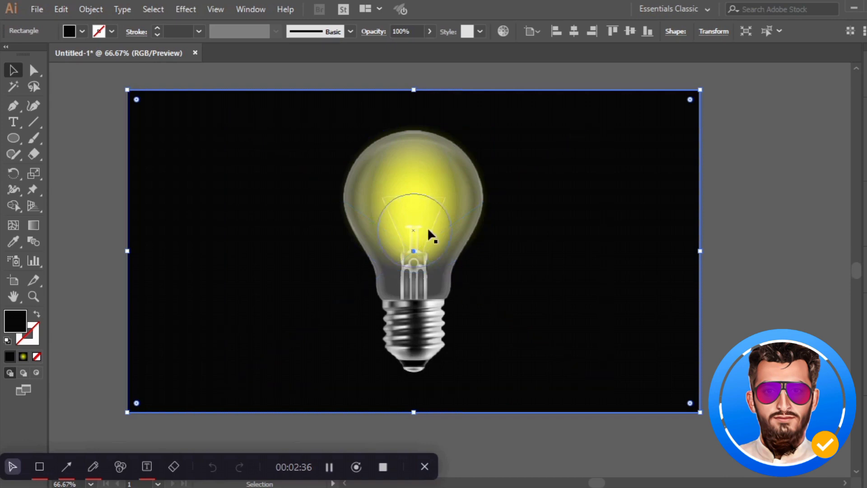
Step: Enlarge the small glow circle around the filament support slightly, and widen the tall glow ellipse symmetrically towards the sides of the glass
click(424, 240)
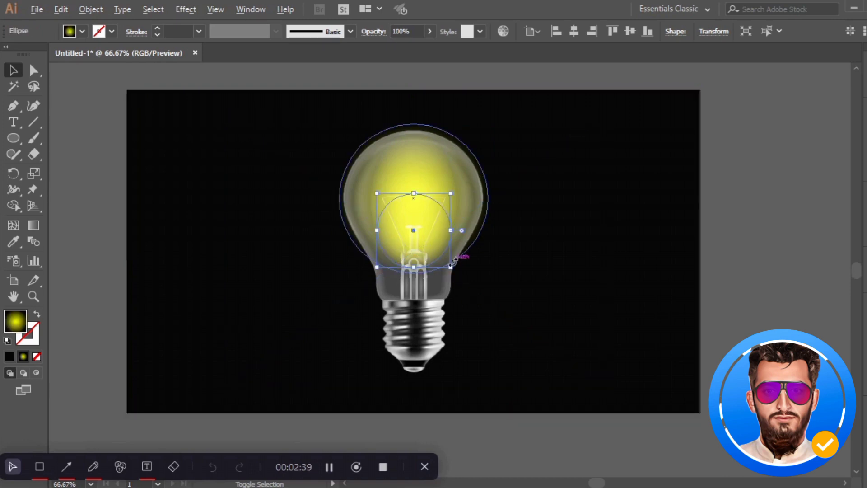
drag(451, 267, 459, 283)
drag(414, 186, 423, 130)
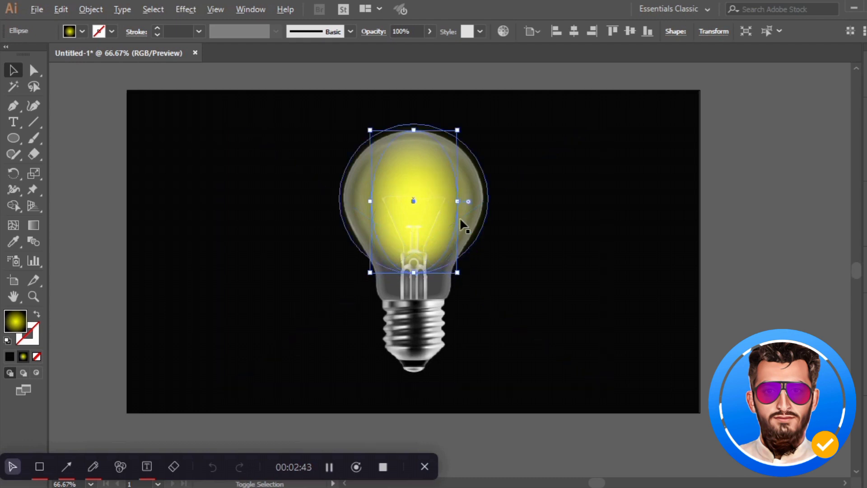
drag(458, 204, 463, 210)
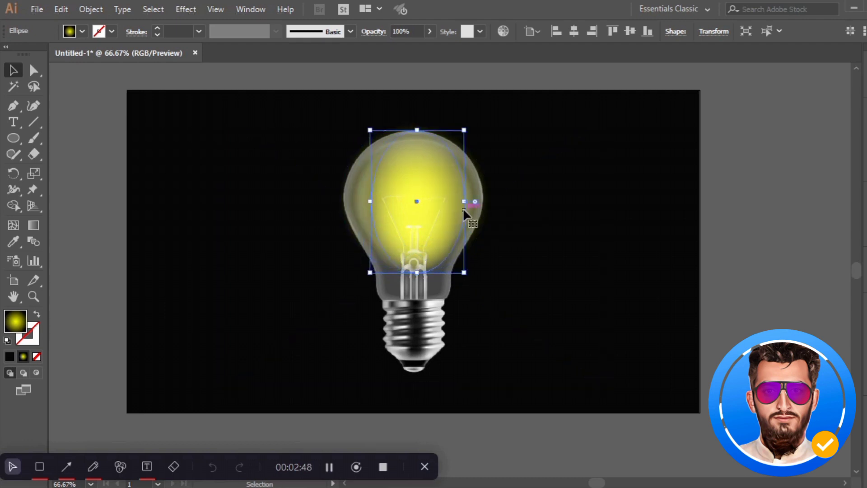
key(ctrl+z)
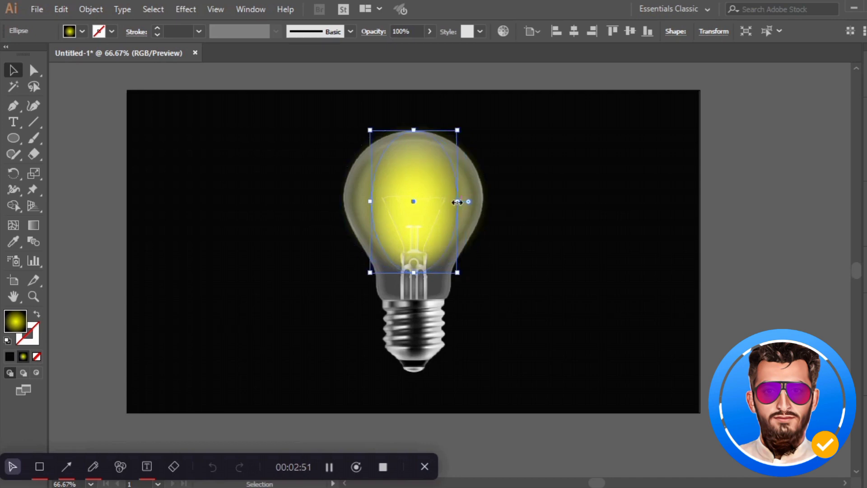
drag(457, 202, 475, 200)
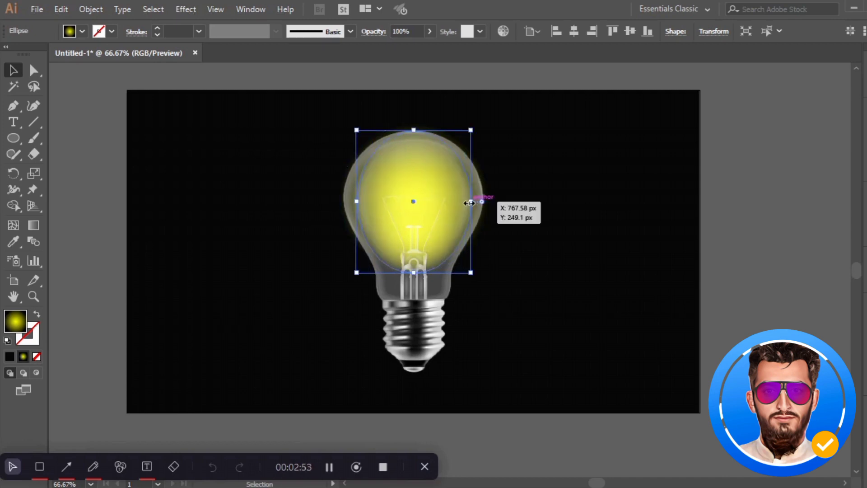
Step: Fill the black background rectangle with the yellow-to-black radial gradient
click(638, 207)
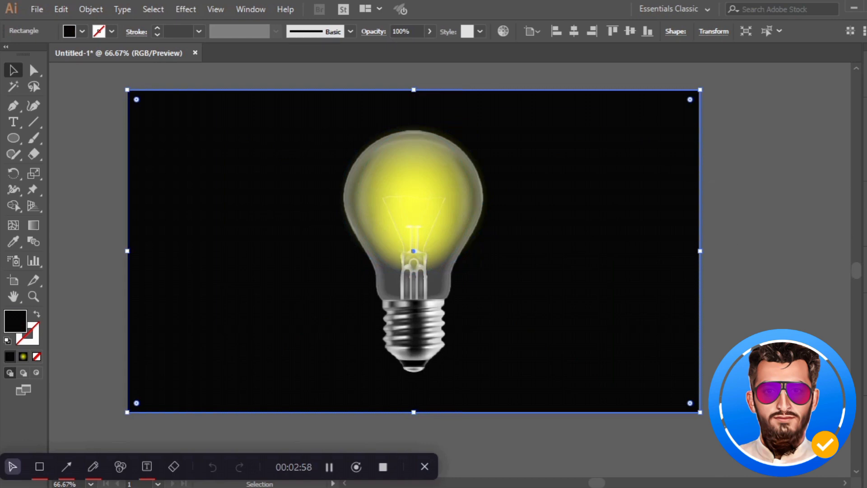
click(866, 216)
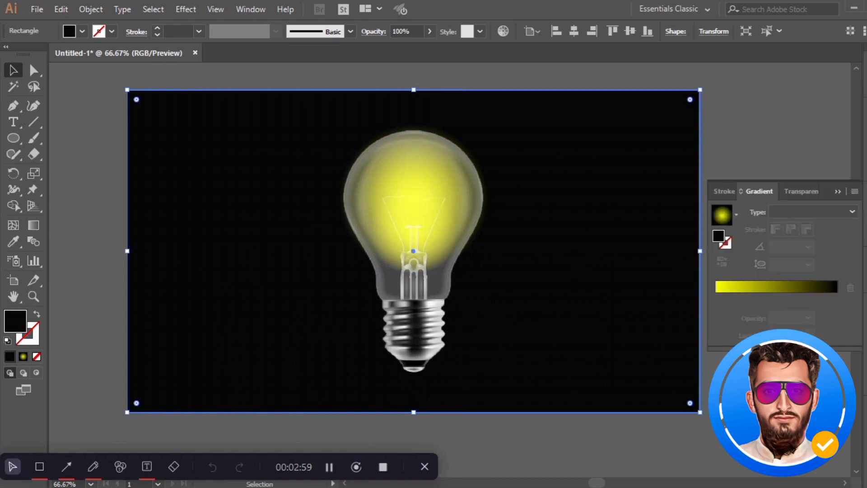
click(752, 288)
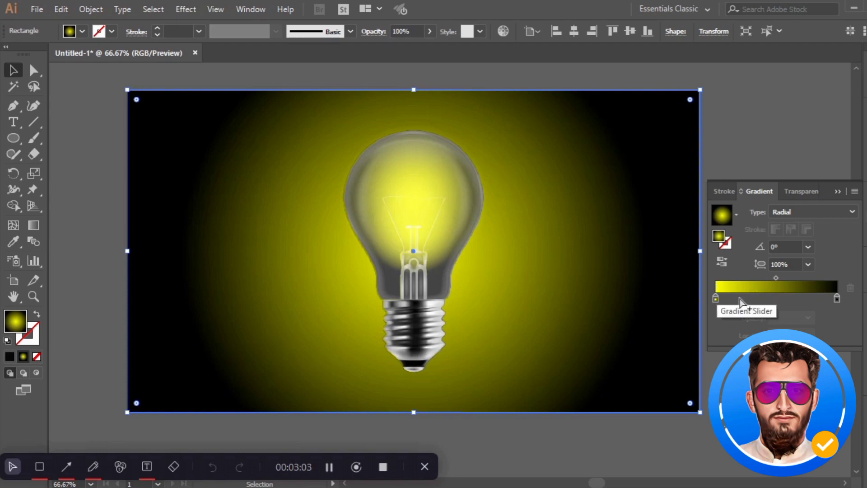
Step: Add a stop near the yellow start of the background gradient and recolour the innermost stop white
click(740, 298)
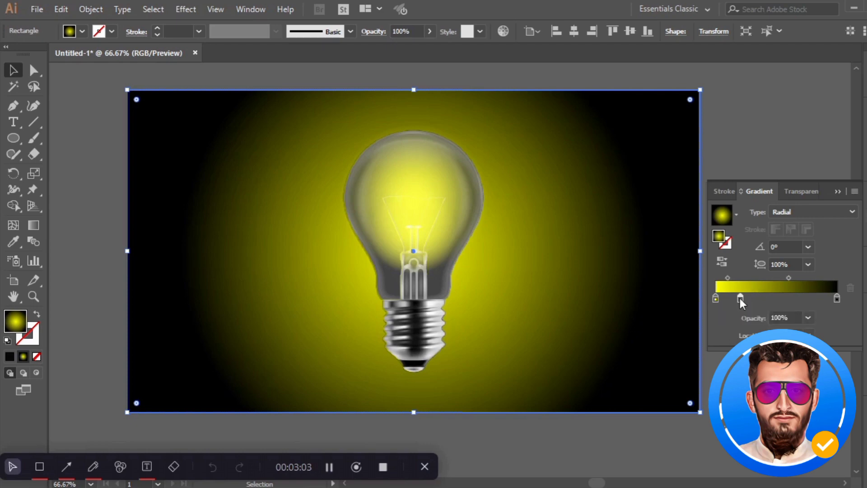
double_click(717, 298)
click(683, 342)
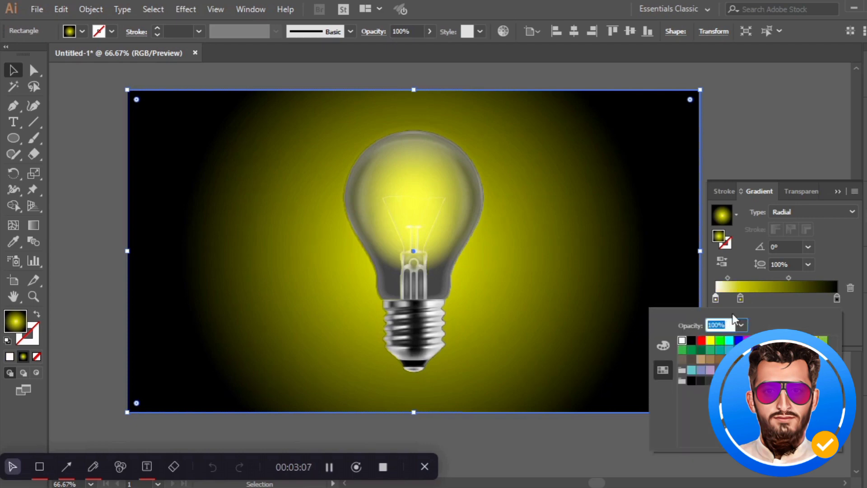
Step: Add another stop around the middle of the background gradient and colour it lavender blue
double_click(743, 298)
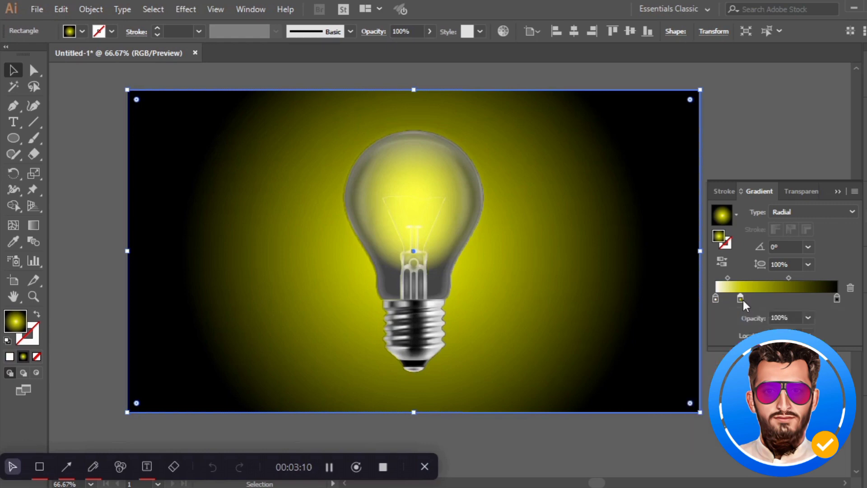
click(775, 300)
double_click(774, 300)
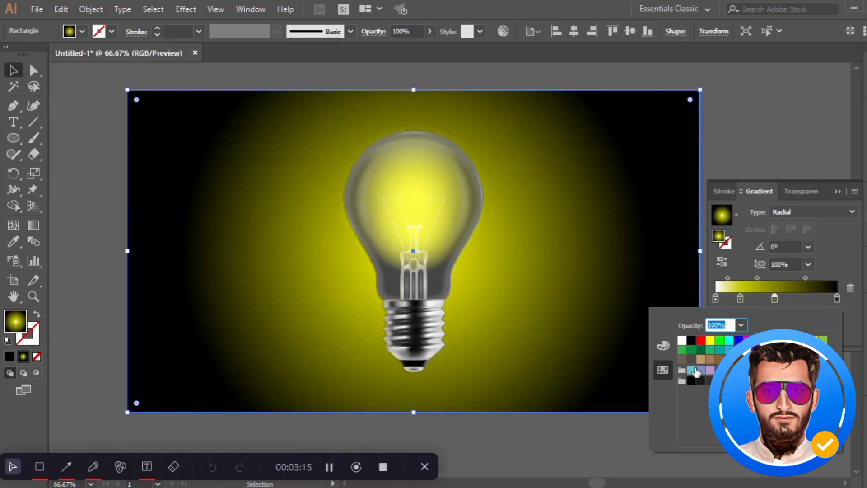
click(697, 371)
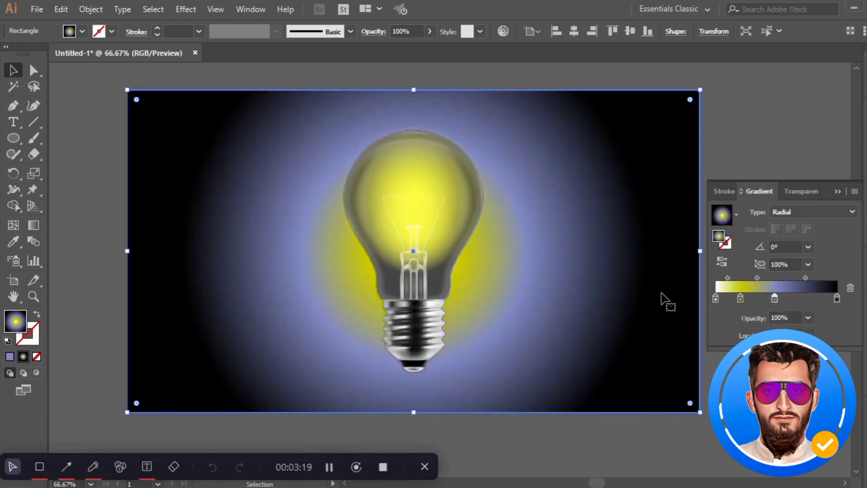
Step: Recentre the background's radial gradient on the bulb's glass and bring its yellow stop closer to the centre
click(33, 225)
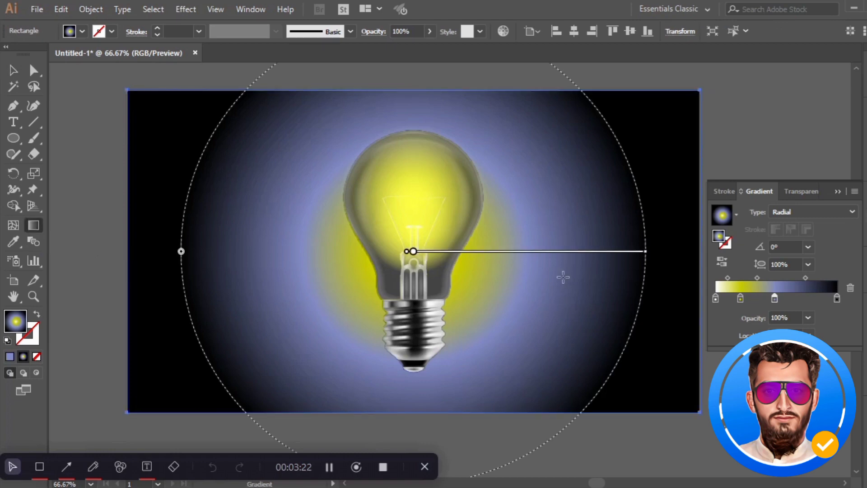
mouse_move(500, 245)
mouse_move(494, 252)
mouse_down()
mouse_move(495, 198)
mouse_move(445, 208)
mouse_up()
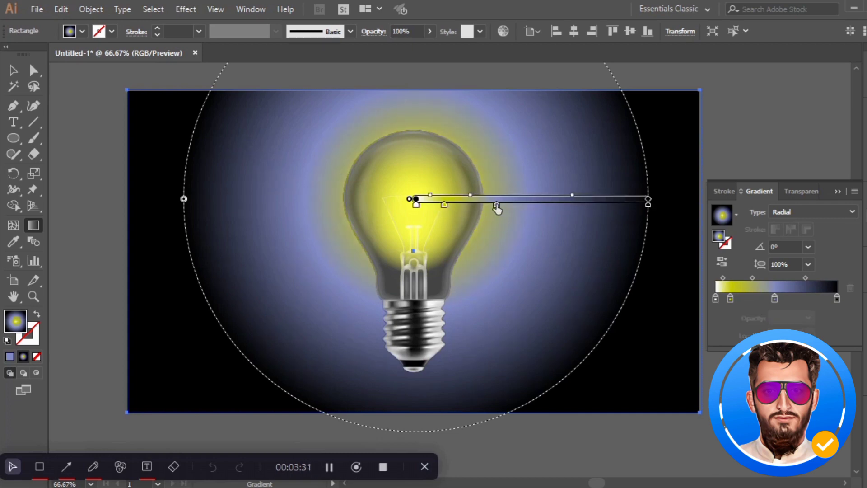
Step: Reposition the lavender stop just outside the bulb's glass and shift the lavender-to-black midpoint inward to tighten the background halo
mouse_move(497, 208)
mouse_down()
mouse_move(490, 210)
mouse_move(523, 209)
mouse_up()
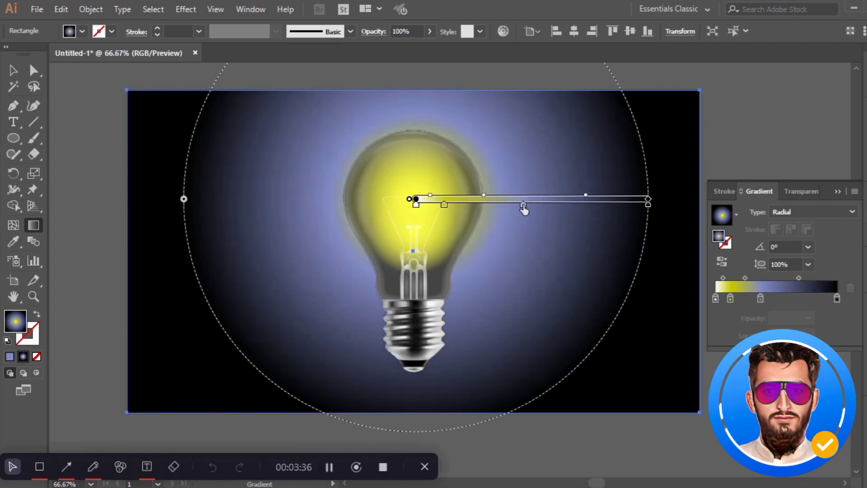
drag(586, 196, 555, 196)
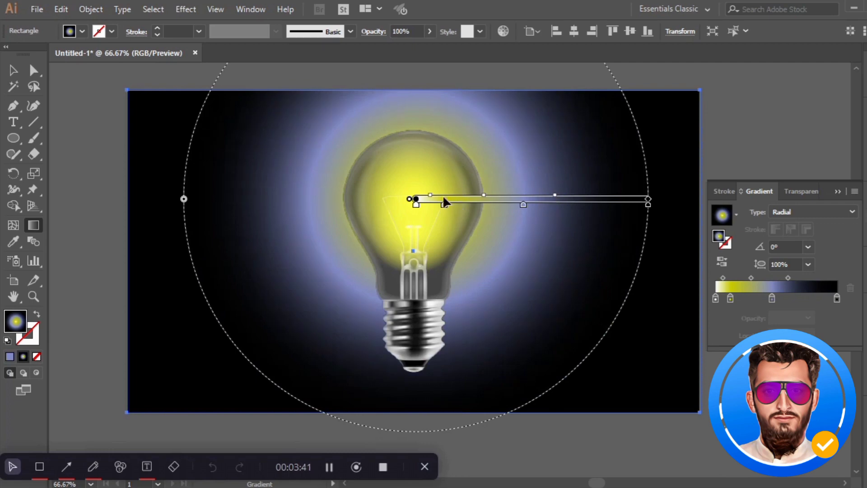
mouse_move(431, 197)
mouse_down()
mouse_move(420, 198)
mouse_move(471, 195)
mouse_up()
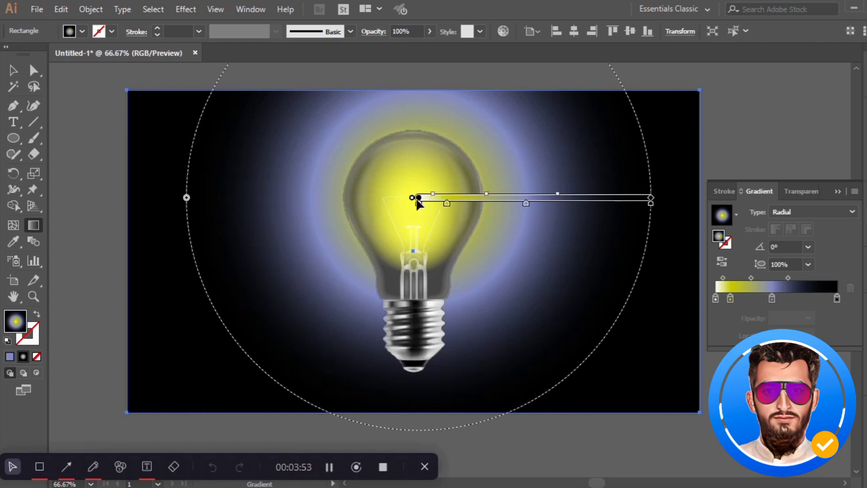
Step: Nudge the background gradient's centre onto the middle of the bulb's glass and deselect the rectangle
drag(416, 197, 411, 199)
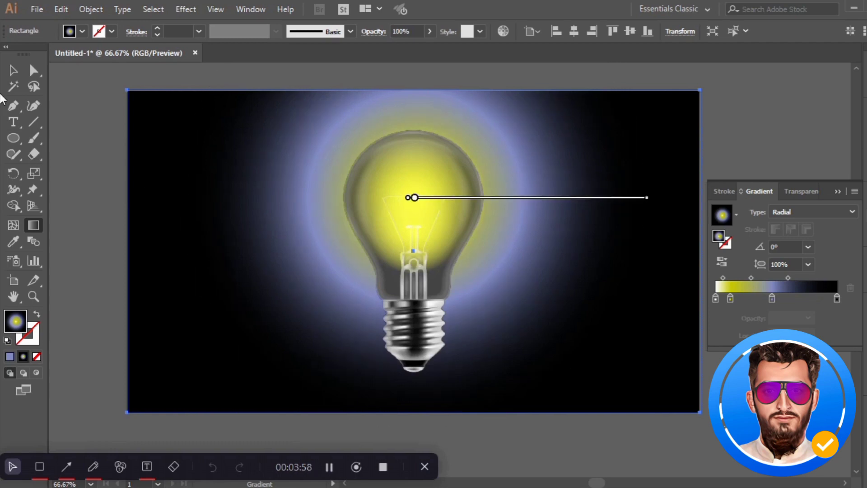
click(13, 70)
click(78, 193)
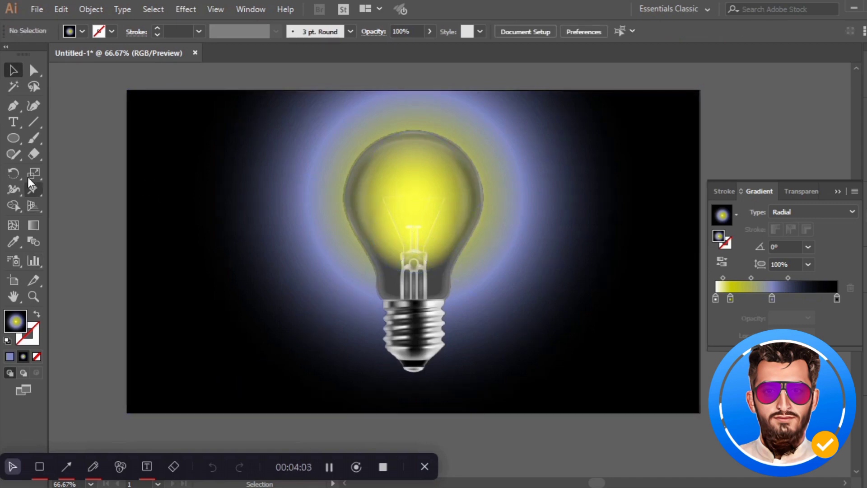
click(34, 225)
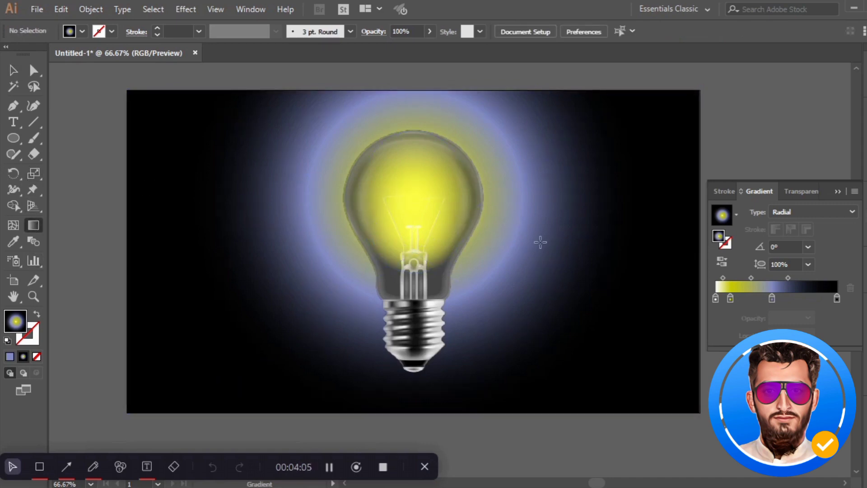
click(400, 209)
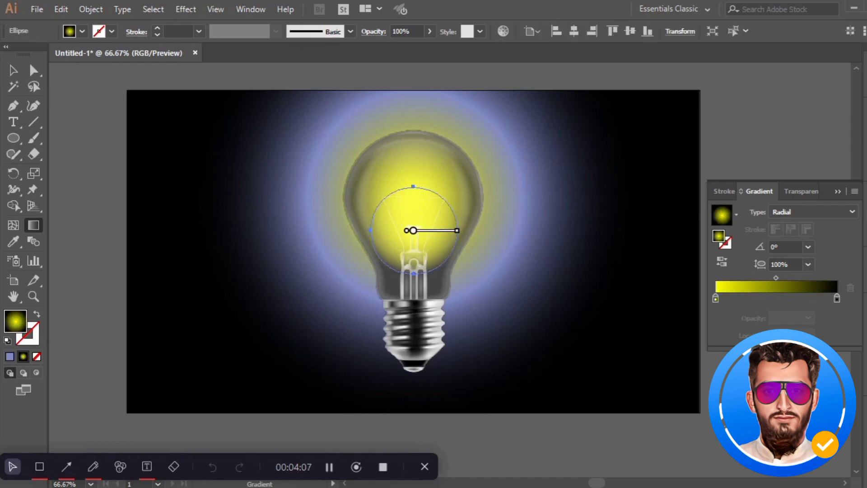
click(13, 71)
click(190, 316)
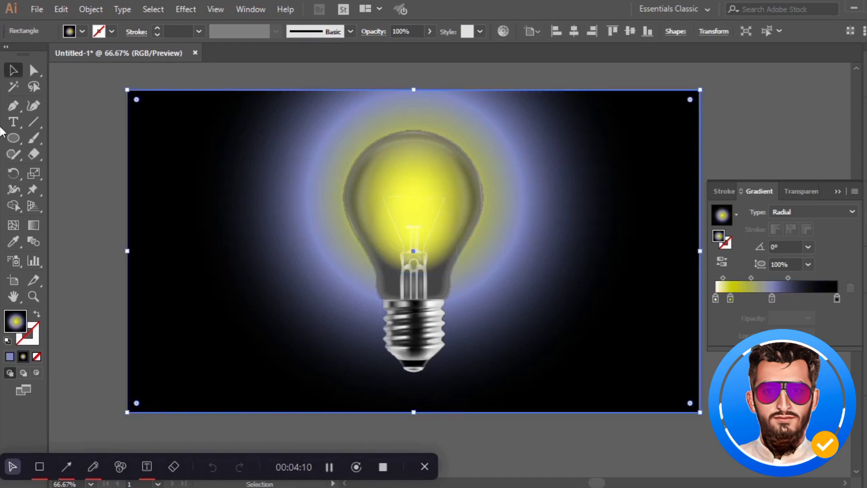
click(34, 226)
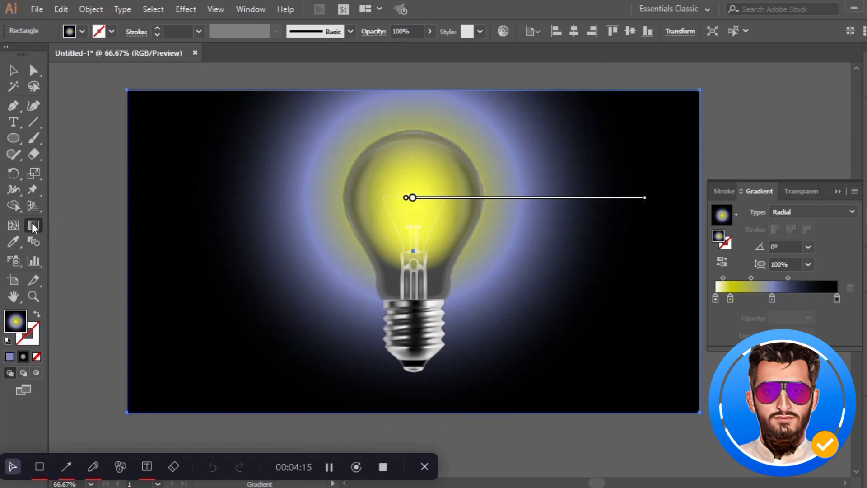
click(86, 230)
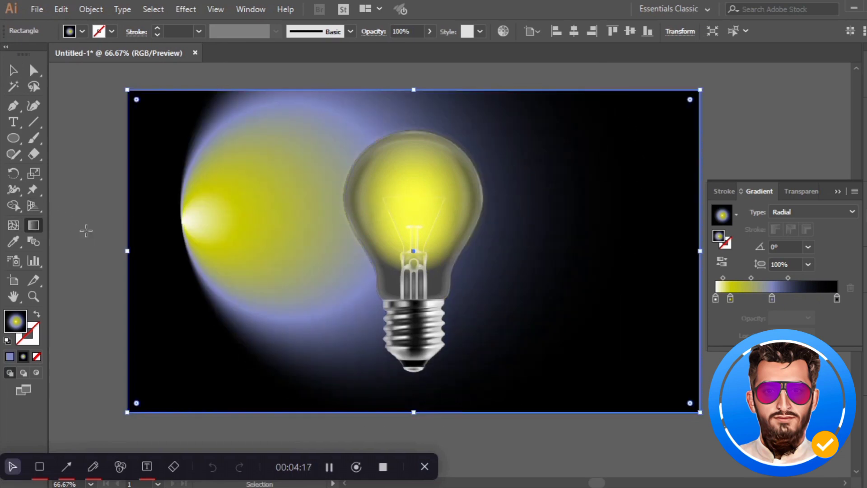
key(ctrl+z)
key(v)
click(64, 210)
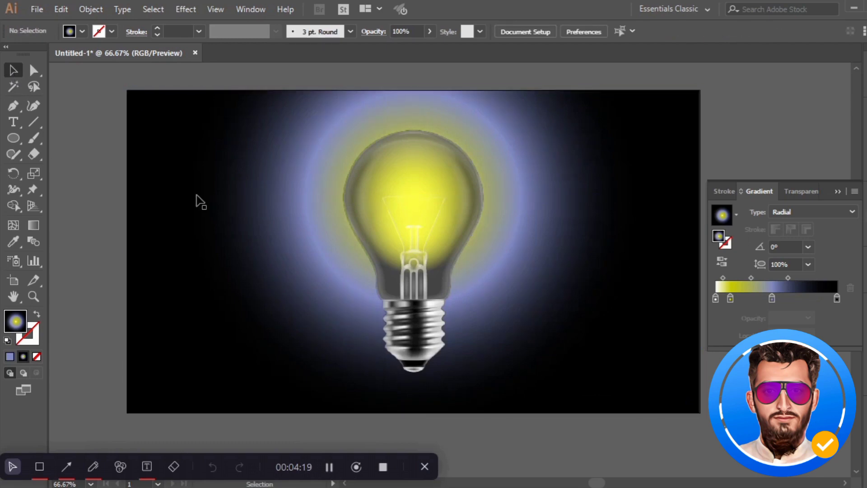
Step: Select the linked bulb image
click(33, 10)
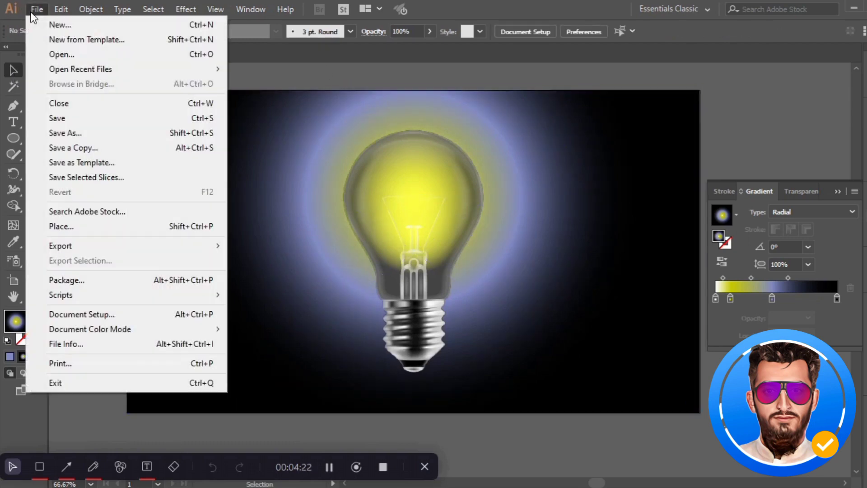
click(571, 141)
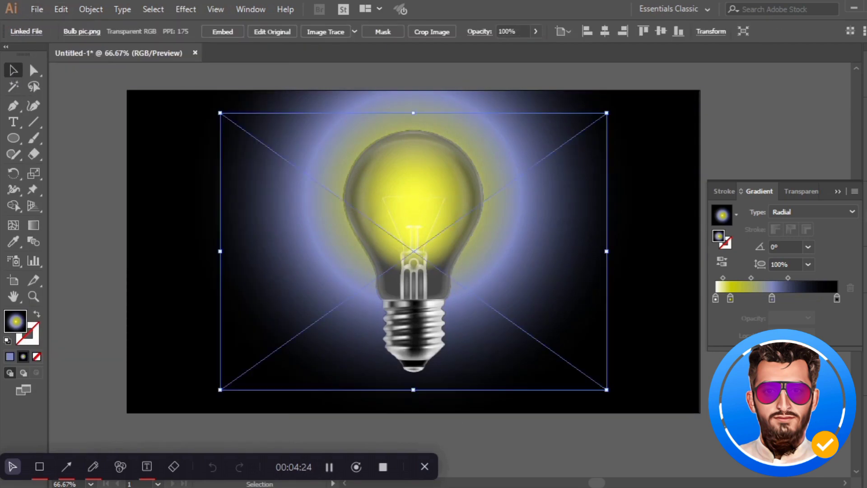